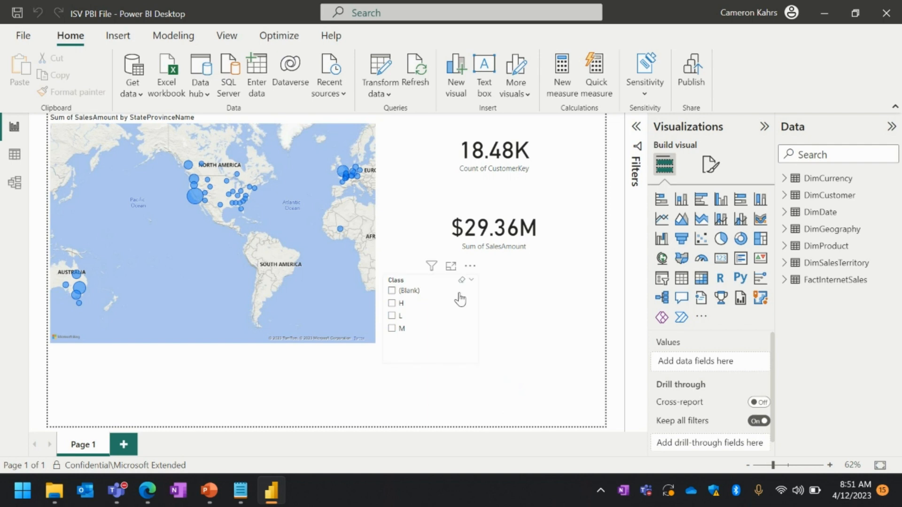
# Step: From the File backstage, export the report as a Power BI template
pyautogui.click(21, 36)
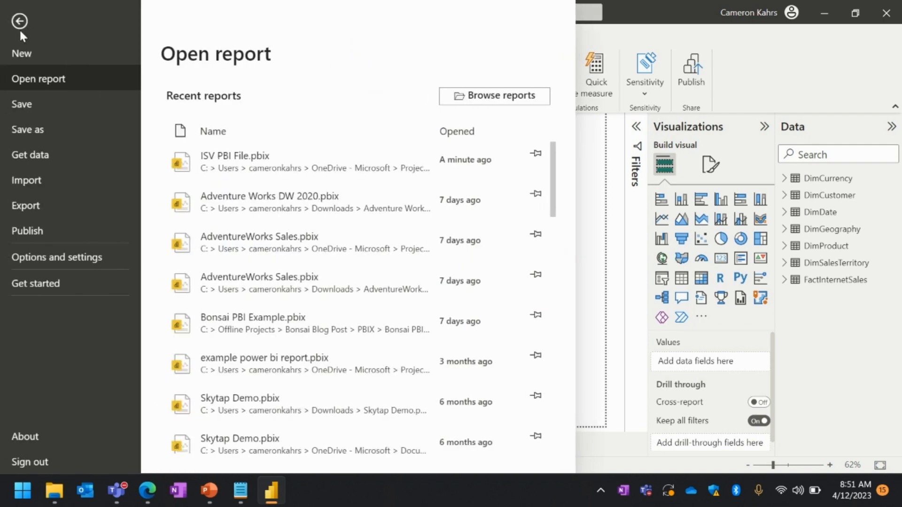
pyautogui.click(41, 204)
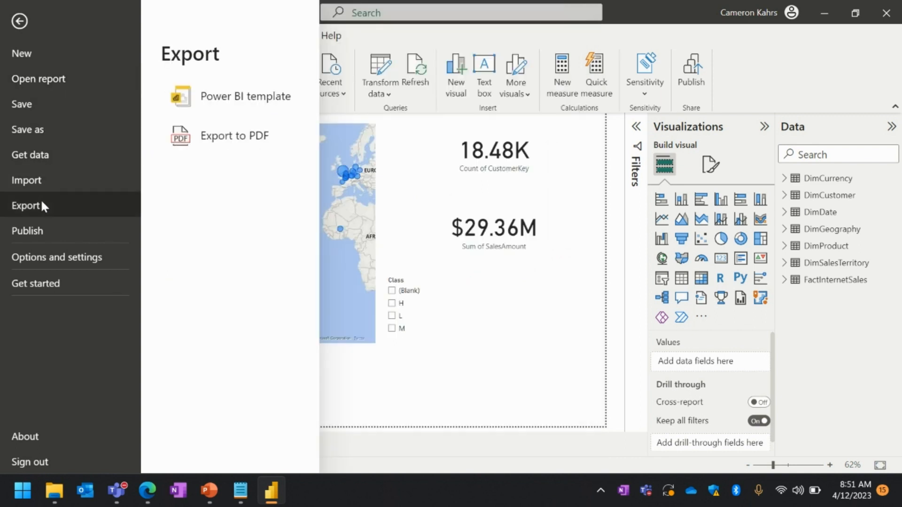
pyautogui.click(242, 109)
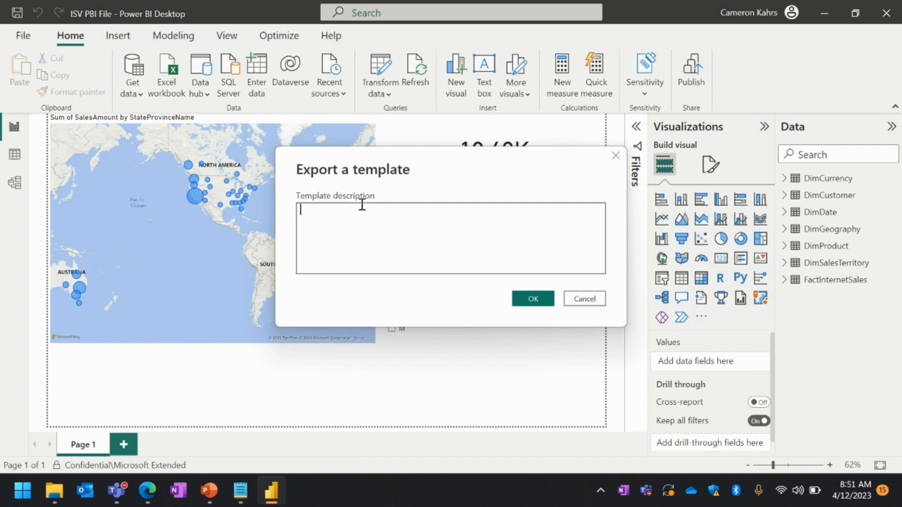
# Step: Enter the template description 'AdventureWorks DW', 'Parameters:', 'ServerName = server', 'Databasename = DB' on separate lines and confirm
pyautogui.write('AdventureWorks DW')
pyautogui.press('Return')
pyautogui.write('PAra')
pyautogui.press('BackSpace')
pyautogui.press('BackSpace')
pyautogui.press('BackSpace')
pyautogui.write('arameters: Se')
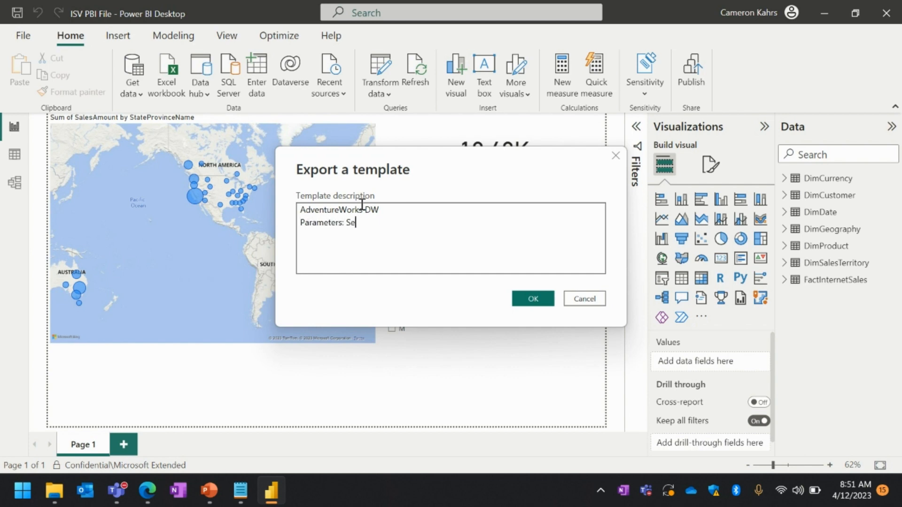
pyautogui.write('rverName = server')
pyautogui.click(346, 223)
pyautogui.press('Return')
pyautogui.press('Return')
pyautogui.write('Databasename')
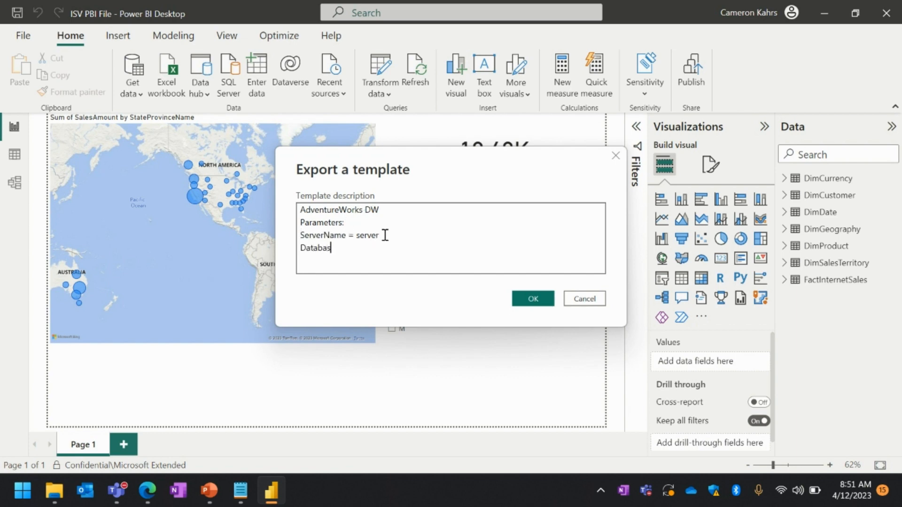
pyautogui.write(' = DB')
pyautogui.click(536, 299)
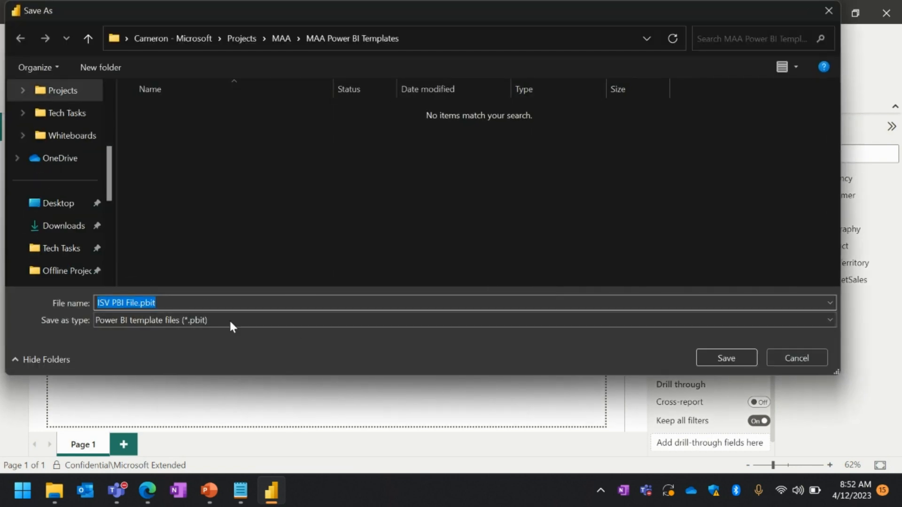
# Step: Save ISV PBI File.pbit in MAA Power BI Templates, then close Power BI Desktop, answering the save prompt
pyautogui.click(715, 357)
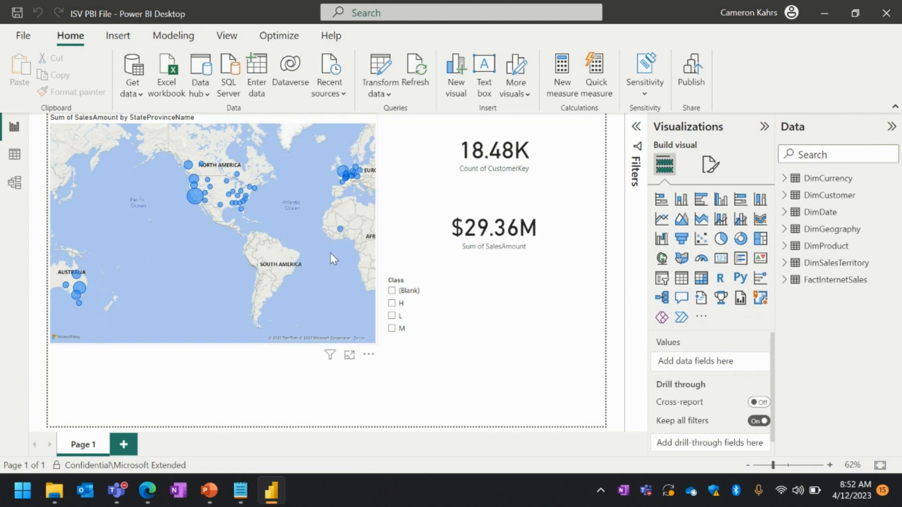
pyautogui.click(881, 18)
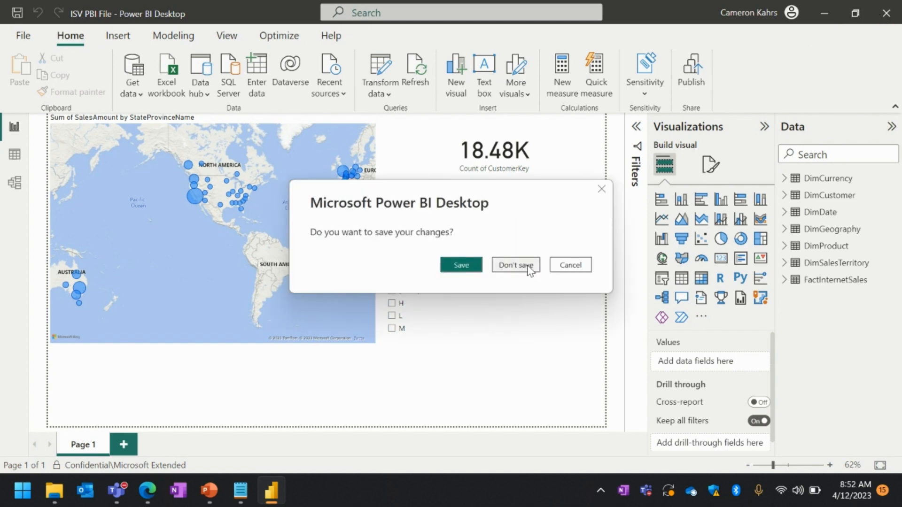
pyautogui.click(470, 266)
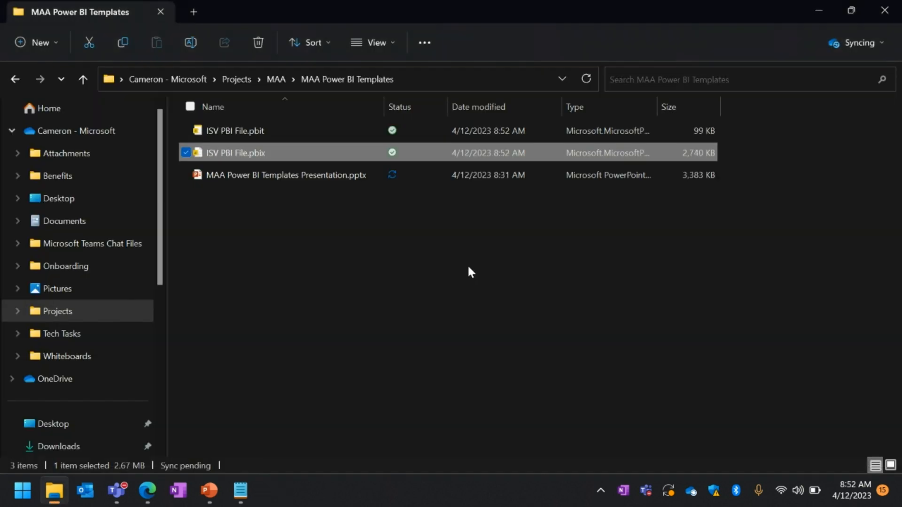
# Step: In File Explorer, select the ISV PBI File.pbit template instead of the .pbix to open it
pyautogui.click(307, 281)
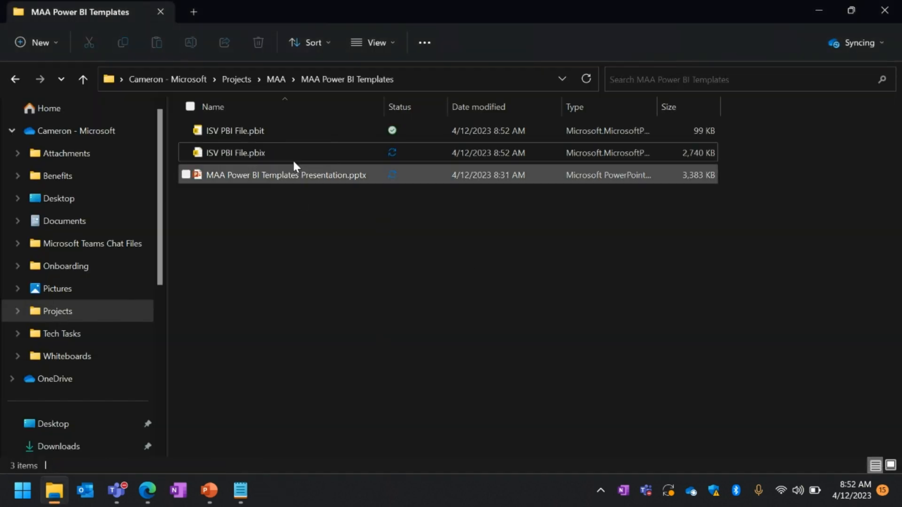
pyautogui.click(255, 131)
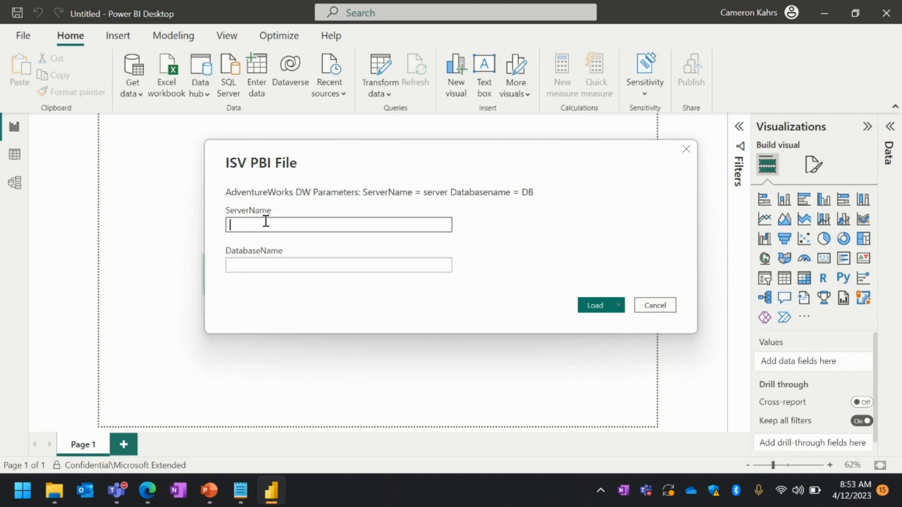
# Step: Load the template with ServerName isvcustomerserver.database.windows.net and DatabaseName CustomerDB
pyautogui.write('isvcustomerserver.database.windows.net')
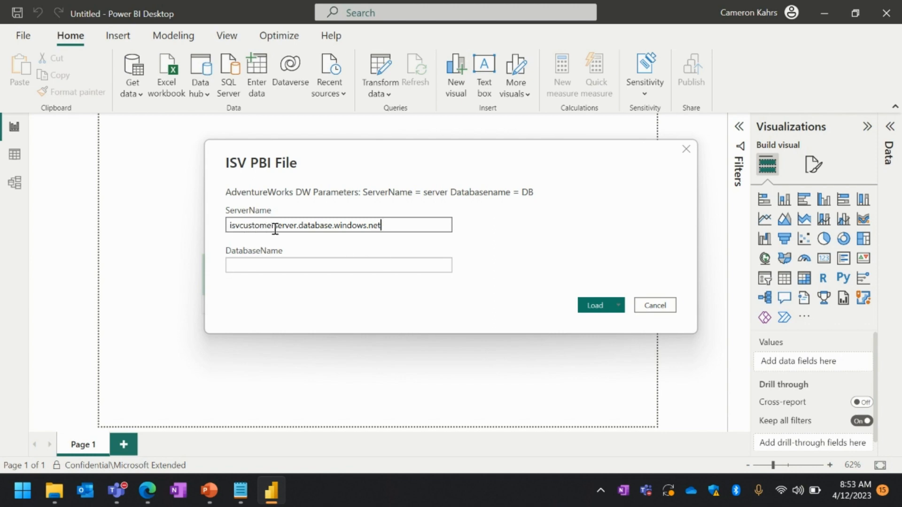
pyautogui.click(288, 261)
pyautogui.write('CustomerDB')
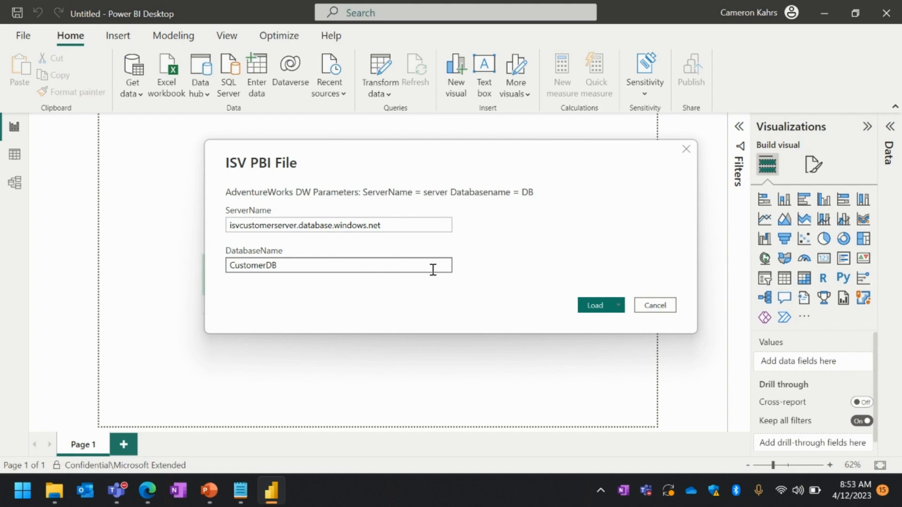
pyautogui.click(595, 306)
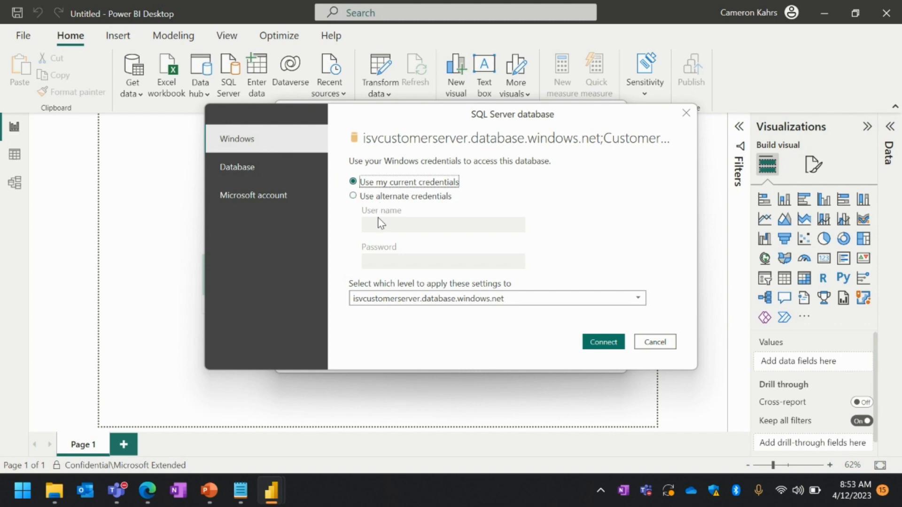
# Step: Connect using Database authentication with the database user name and password
pyautogui.click(258, 173)
pyautogui.press('Tab')
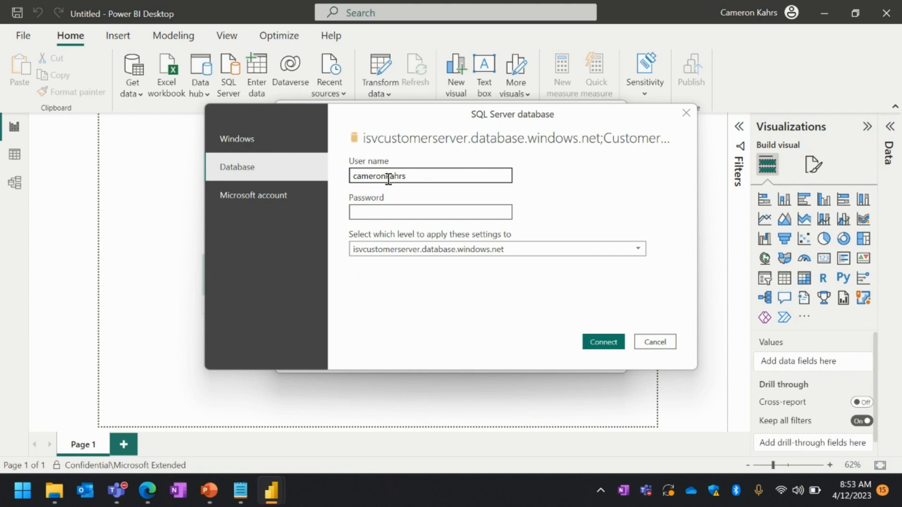
pyautogui.write('•••••••••••••••••')
pyautogui.click(603, 342)
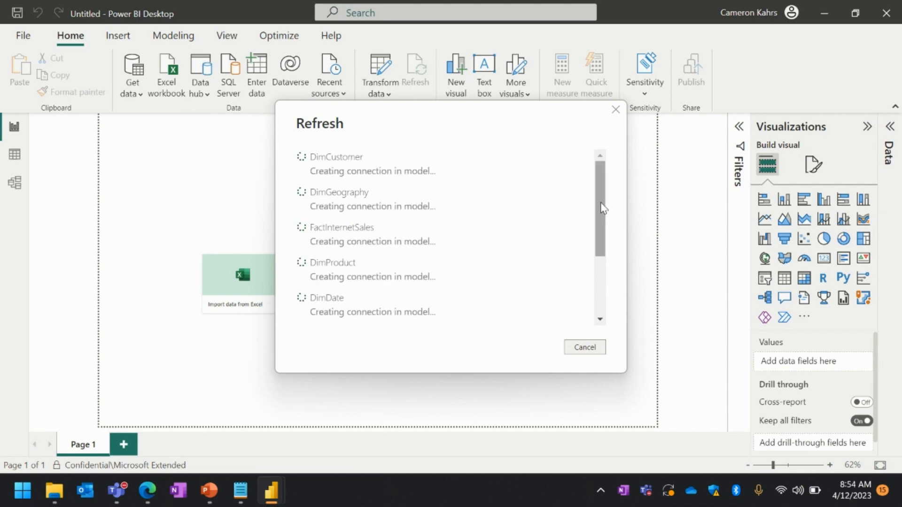
# Step: After the refresh completes, dismiss the information protection and visual-query tip banners
pyautogui.scroll(-1, 501, 251)
pyautogui.scroll(-2, 501, 251)
pyautogui.scroll(3, 501, 251)
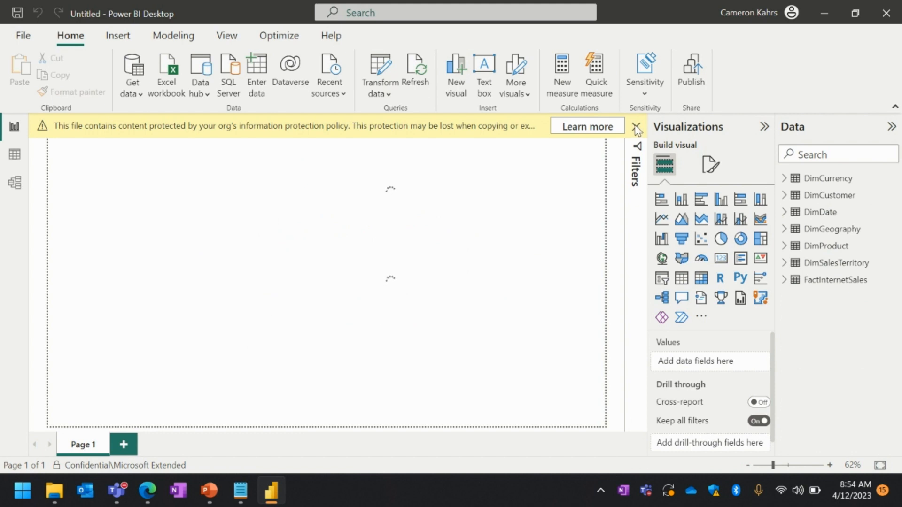
pyautogui.click(636, 127)
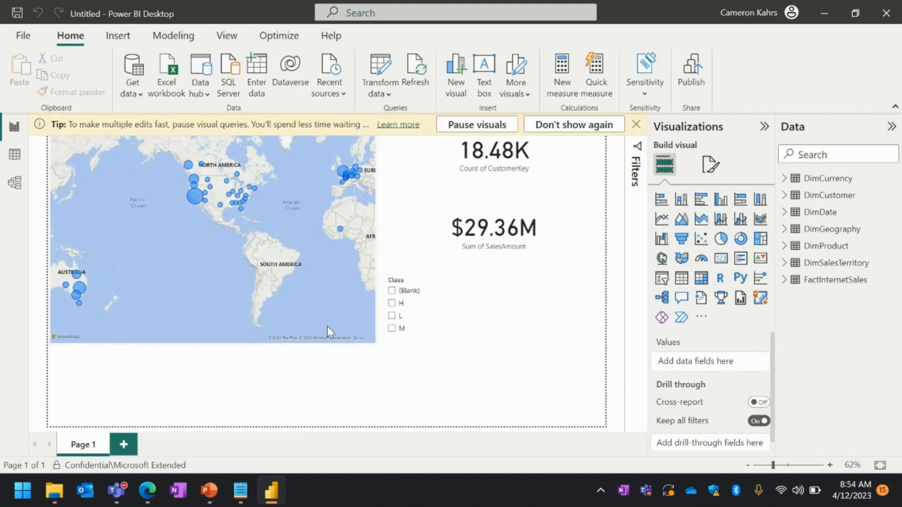
pyautogui.click(636, 124)
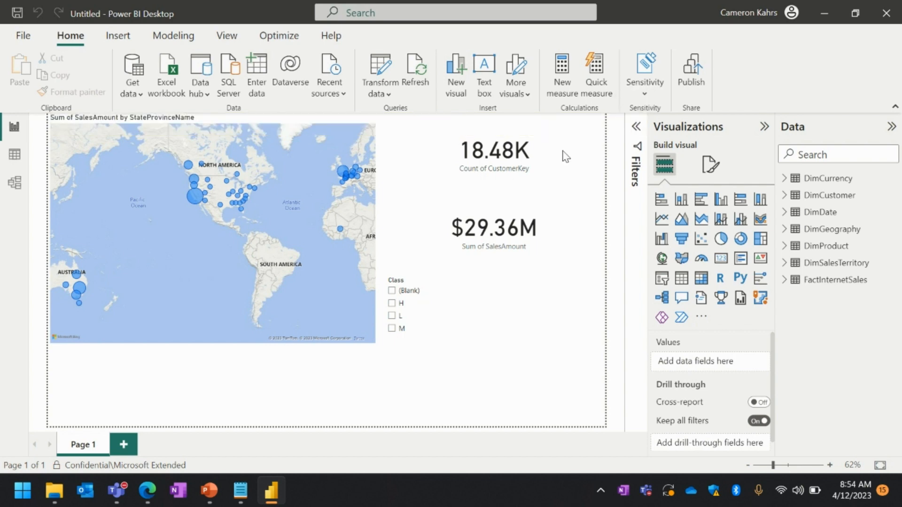